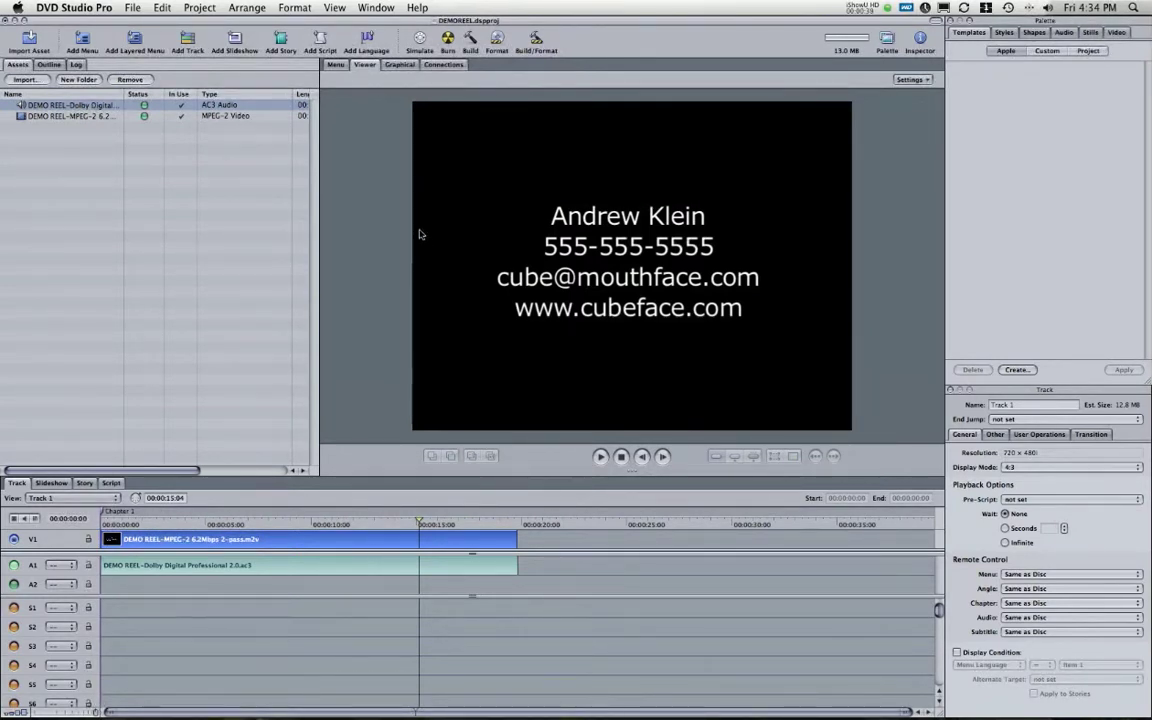
From the Graphical view, simulate the disc to see its empty Menu 1, then reselect Track 1 and Menu 1.
{"action": "left_click", "coordinate": [399, 65]}
{"action": "left_click", "coordinate": [371, 127]}
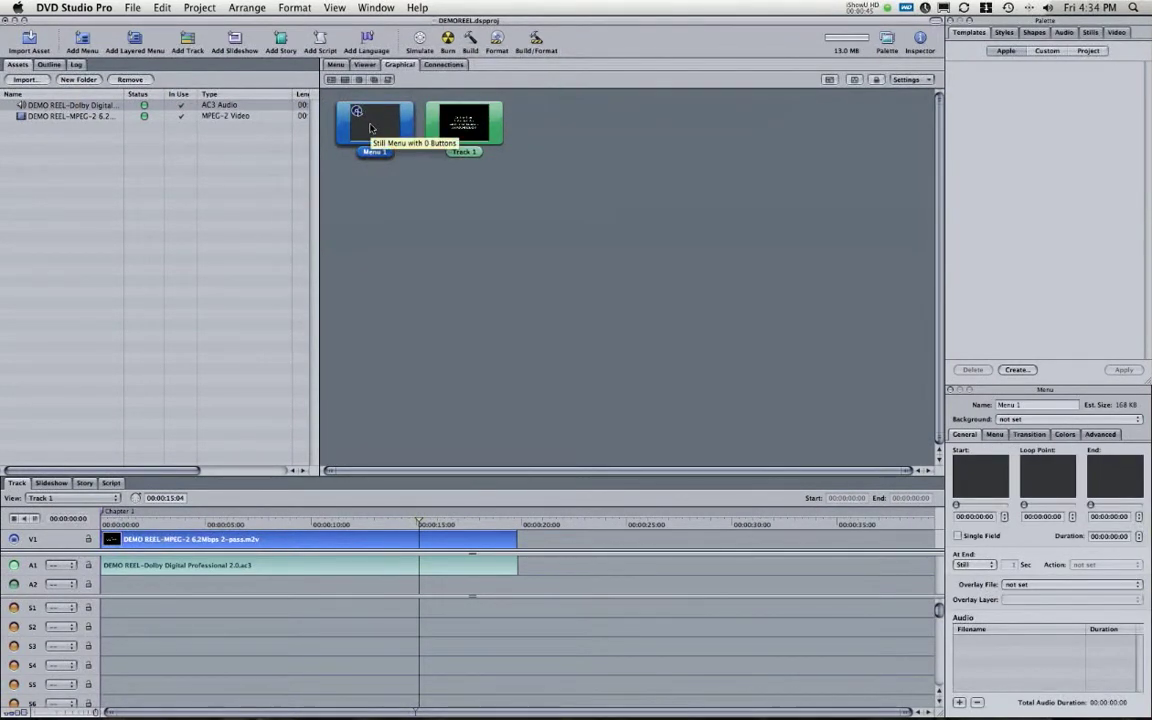
{"action": "left_click", "coordinate": [419, 40]}
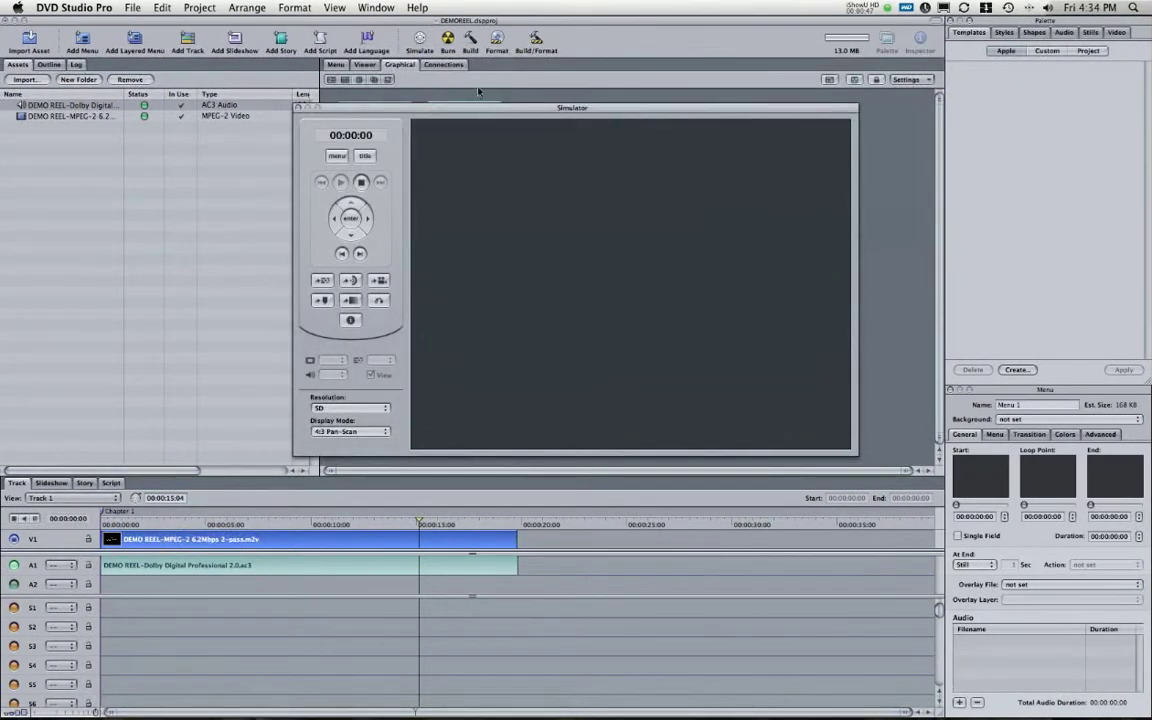
{"action": "left_click_drag", "start_coordinate": [517, 113], "coordinate": [350, 130]}
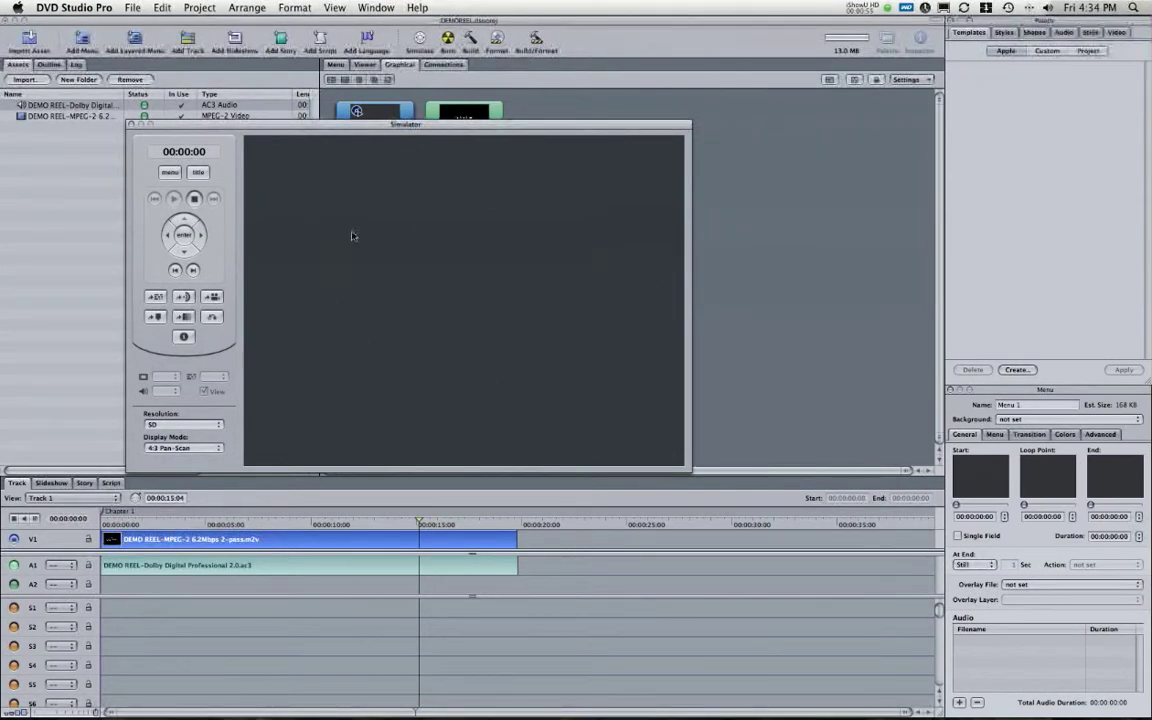
{"action": "left_click", "coordinate": [130, 125]}
{"action": "left_click", "coordinate": [466, 128]}
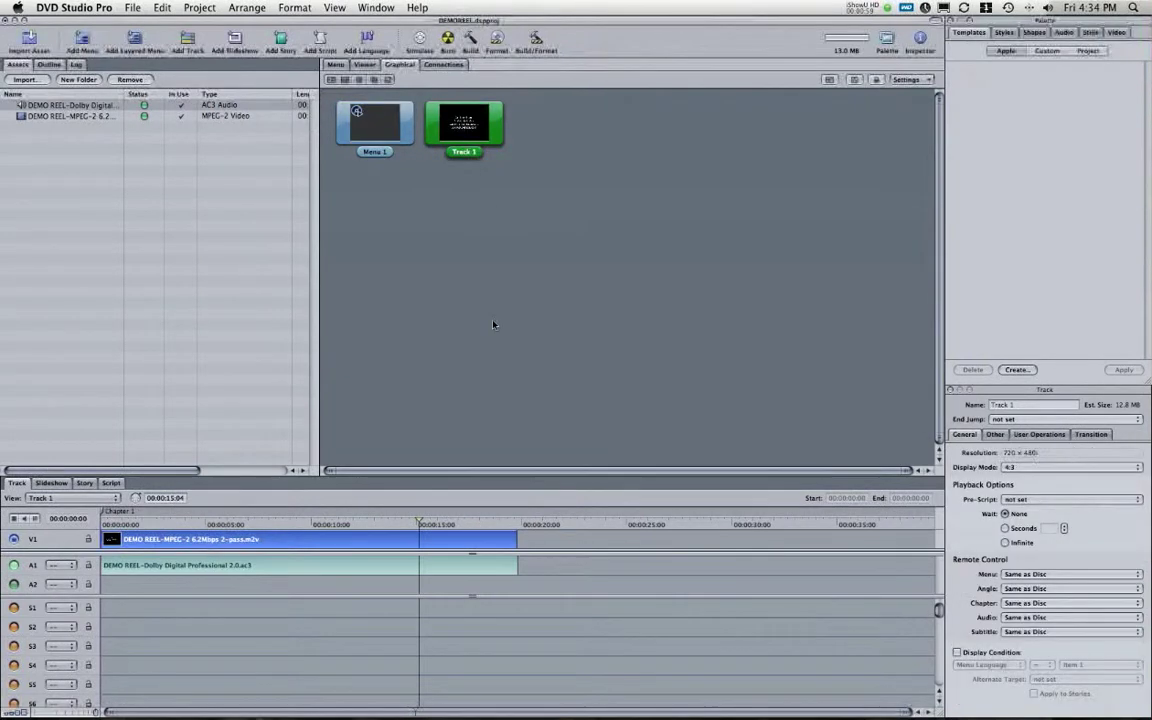
{"action": "key", "text": "Left"}
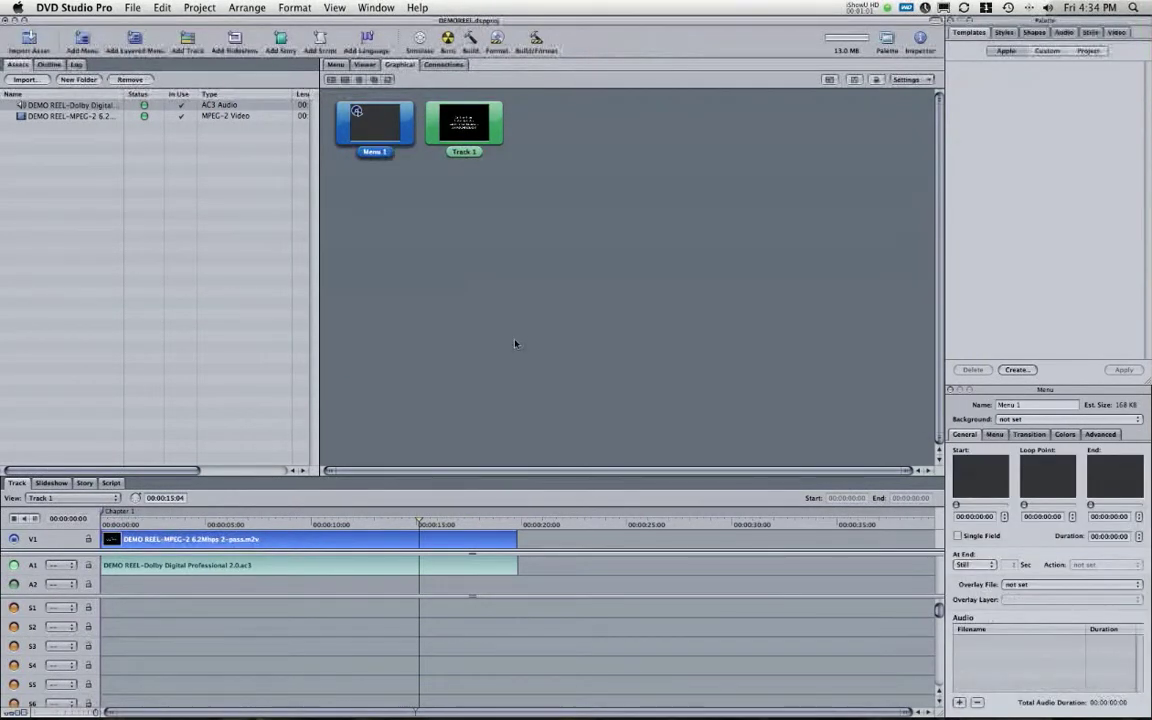
Delete the empty Menu 1, set Track 1 as First Play, and check it in the Simulator.
{"action": "key", "text": "Delete"}
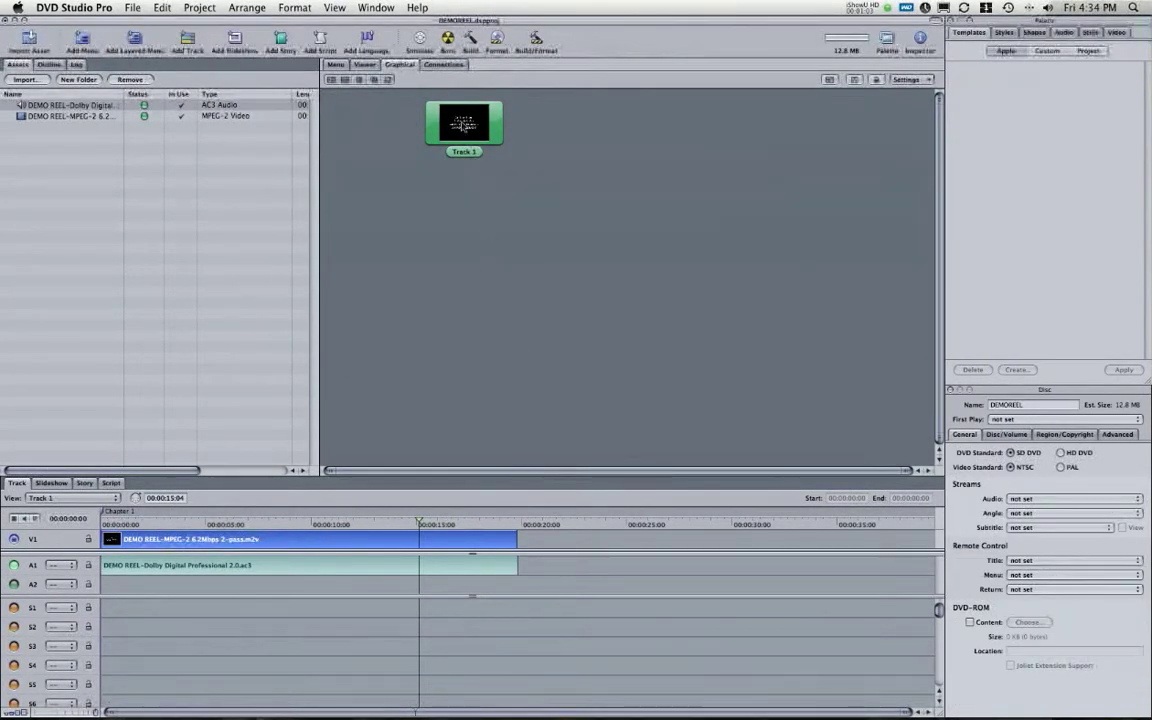
{"action": "right_click", "coordinate": [463, 124]}
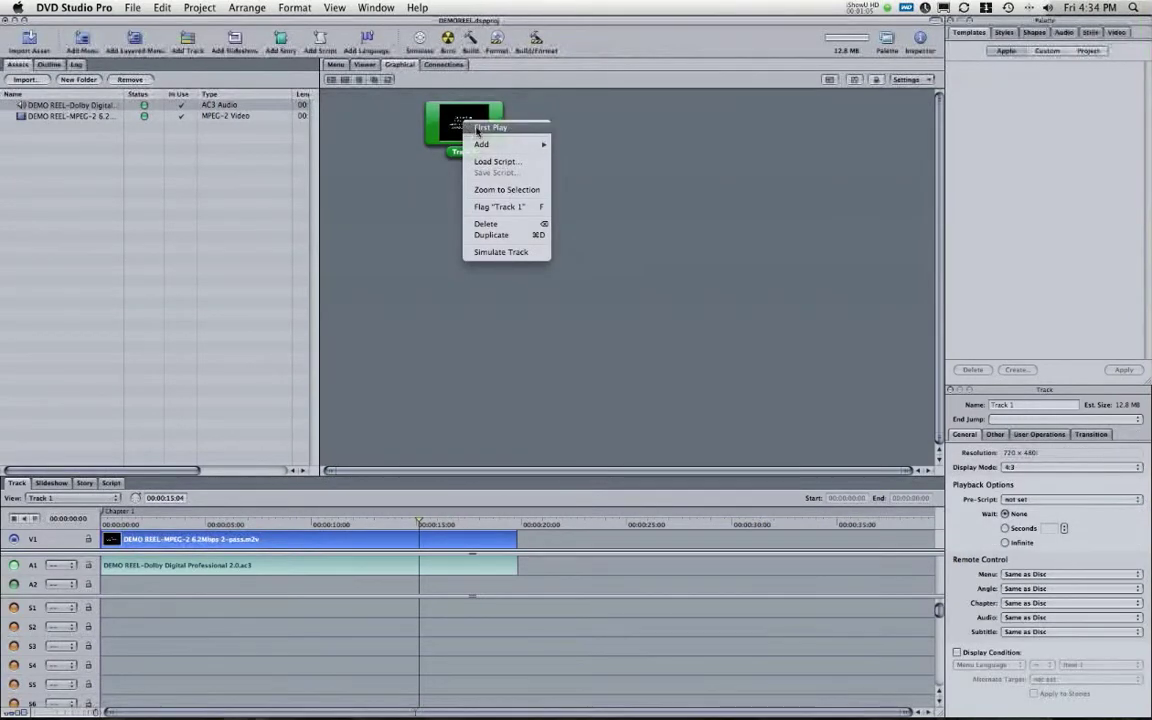
{"action": "left_click", "coordinate": [402, 100]}
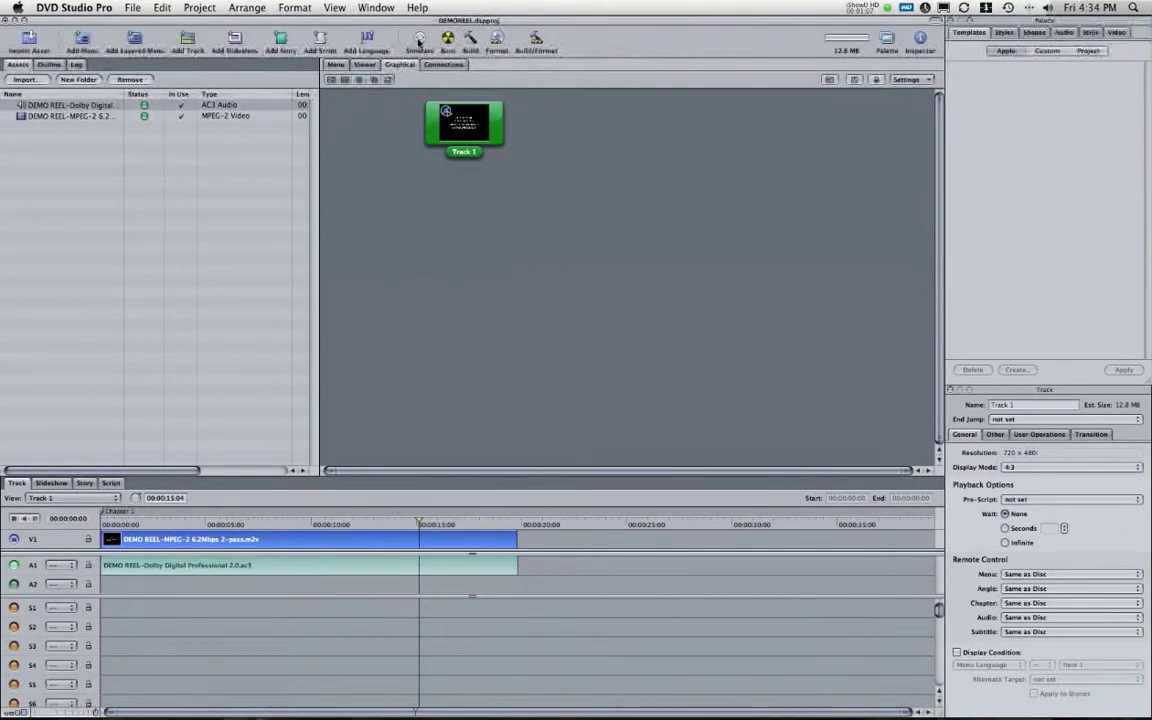
{"action": "left_click", "coordinate": [419, 40]}
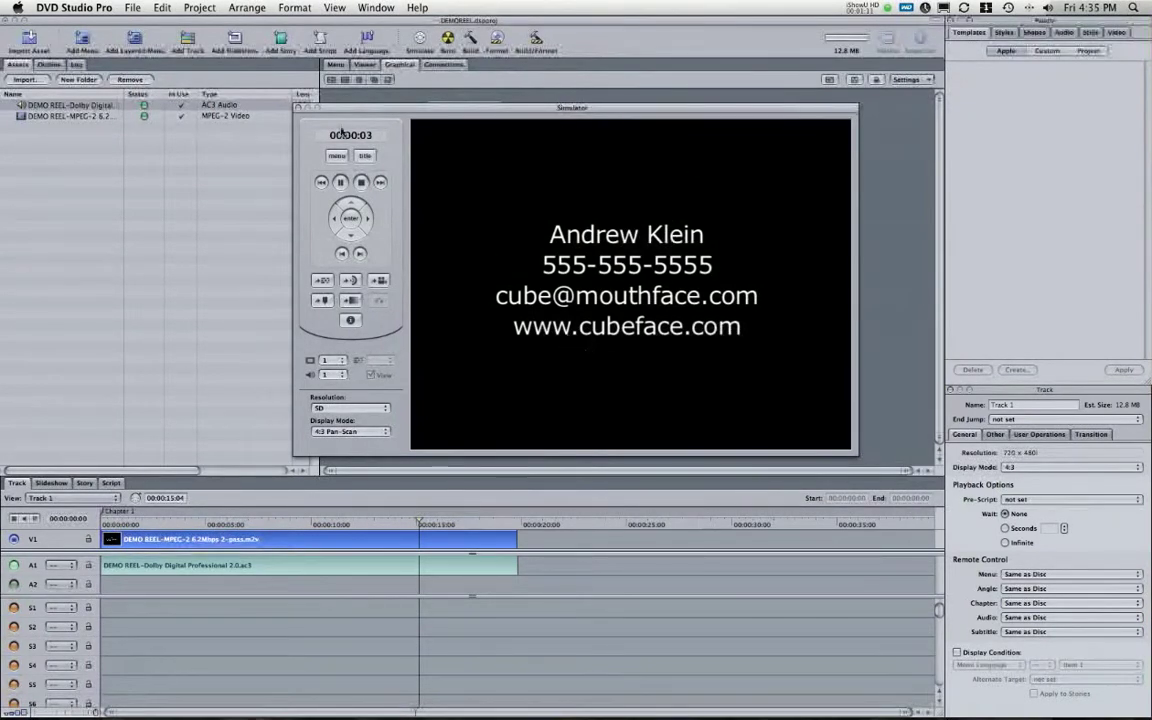
{"action": "left_click", "coordinate": [298, 108]}
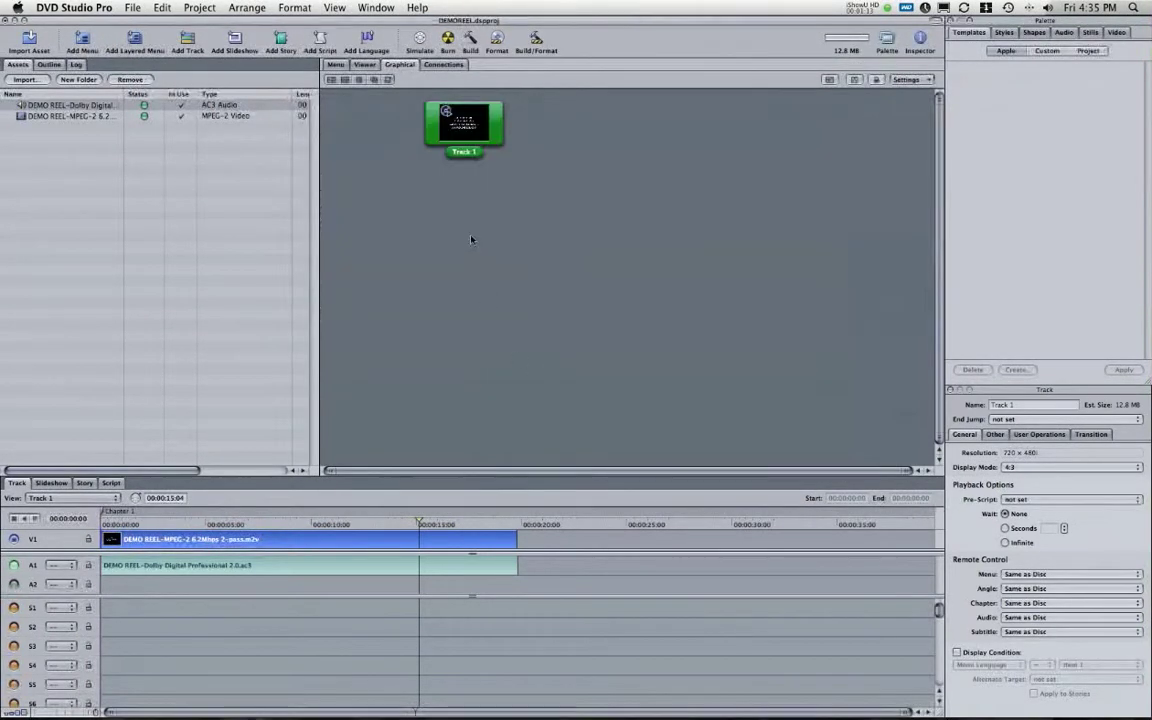
Nudge the Track 1 tile slightly lower and preview the clip from about 5 seconds to the end.
{"action": "left_click", "coordinate": [425, 210]}
{"action": "left_click", "coordinate": [447, 116]}
{"action": "left_click_drag", "start_coordinate": [447, 116], "coordinate": [447, 123]}
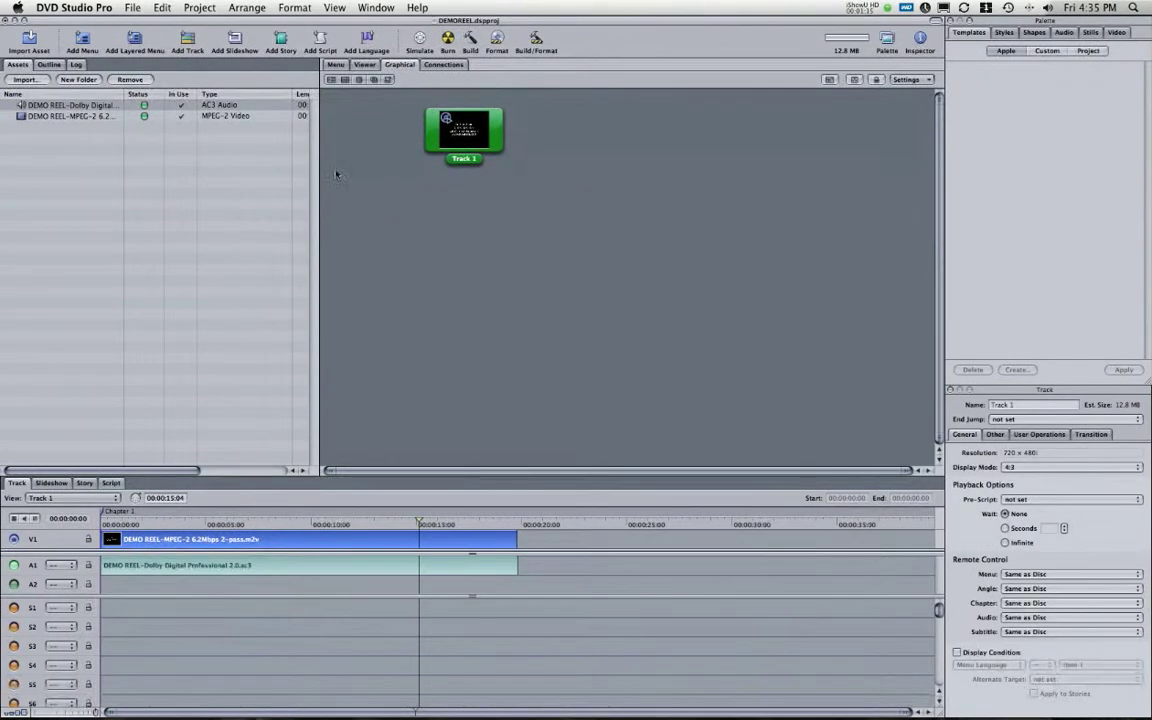
{"action": "left_click_drag", "start_coordinate": [168, 520], "coordinate": [208, 522]}
{"action": "key", "text": "End"}
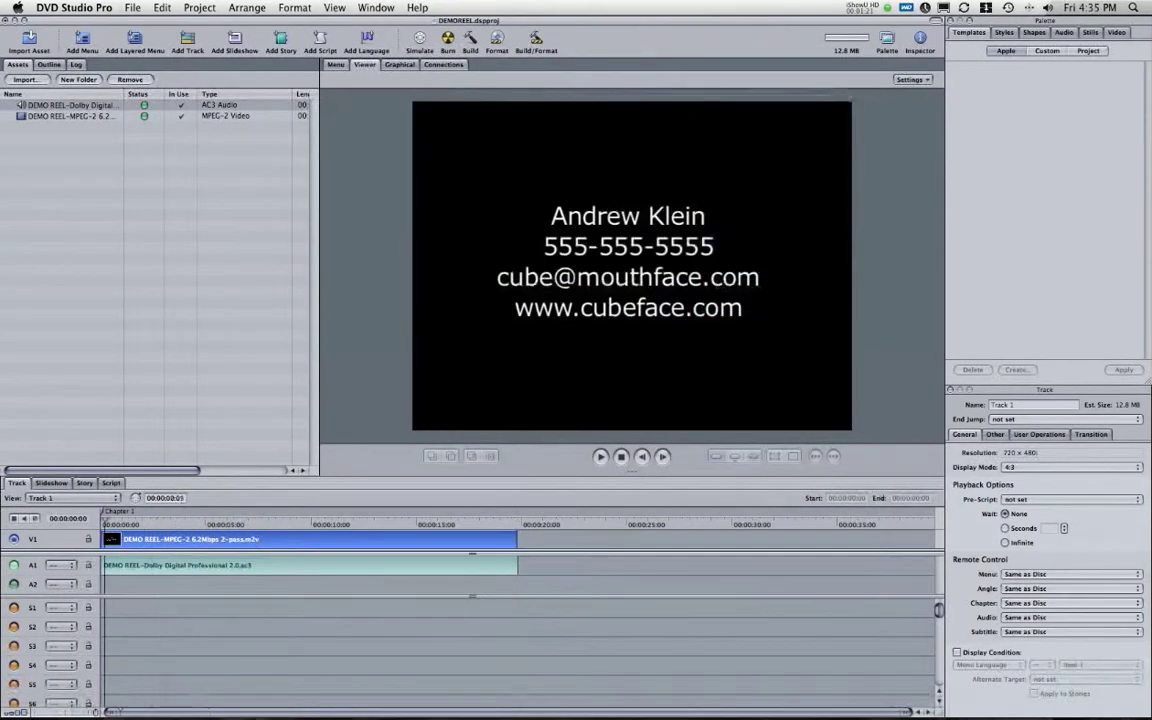
Move the timeline playhead back to the very start of Track 1.
{"action": "left_click", "coordinate": [109, 512]}
{"action": "left_click", "coordinate": [105, 516]}
{"action": "key", "text": "Home"}
Keep Track 1 shown in the timeline, scrub to about 16 seconds, and display its Connections.
{"action": "left_click", "coordinate": [52, 501]}
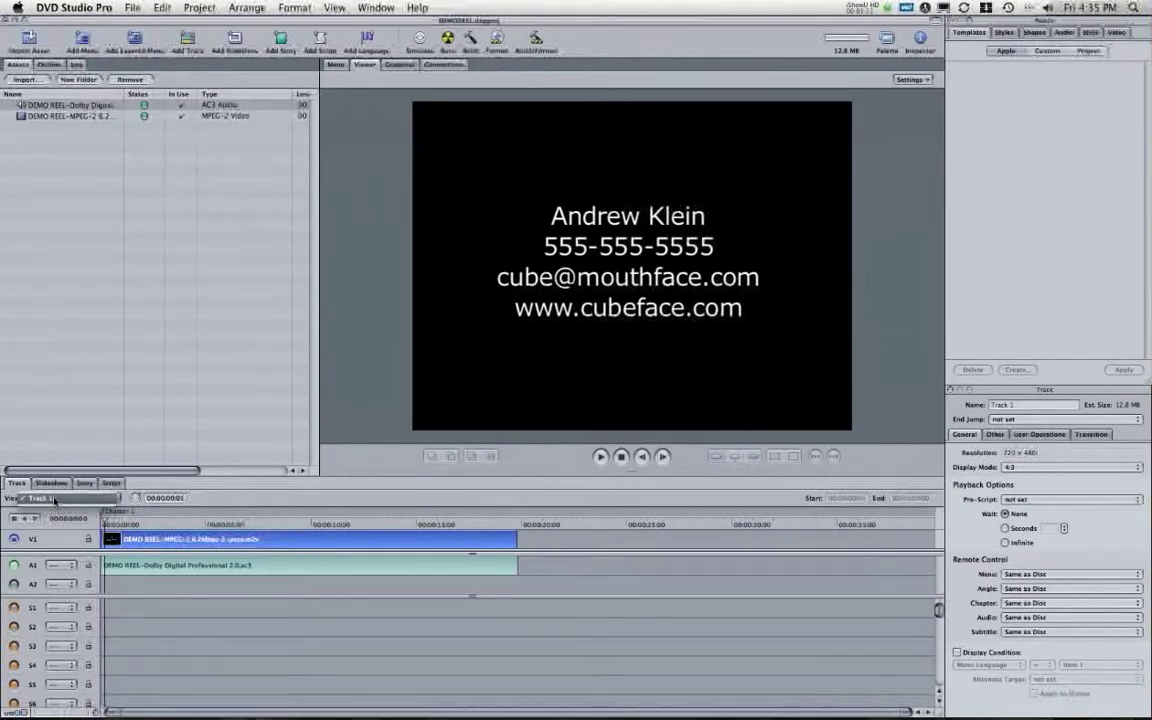
{"action": "left_click", "coordinate": [54, 499]}
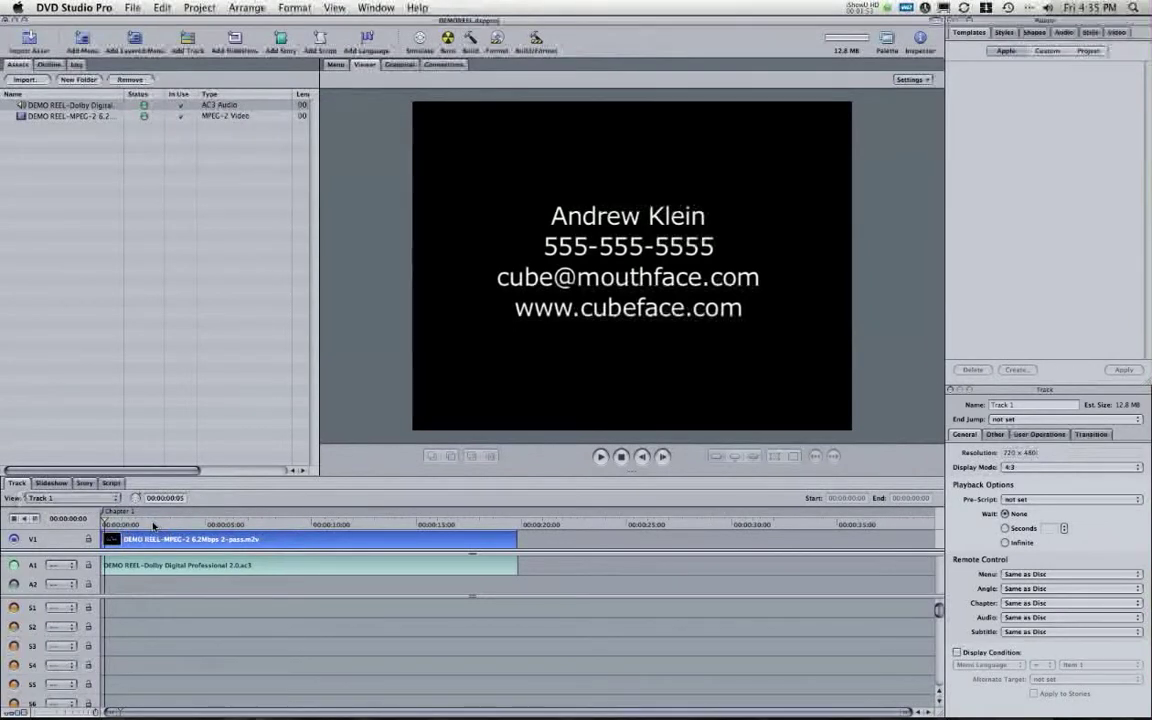
{"action": "left_click_drag", "start_coordinate": [153, 525], "coordinate": [439, 525]}
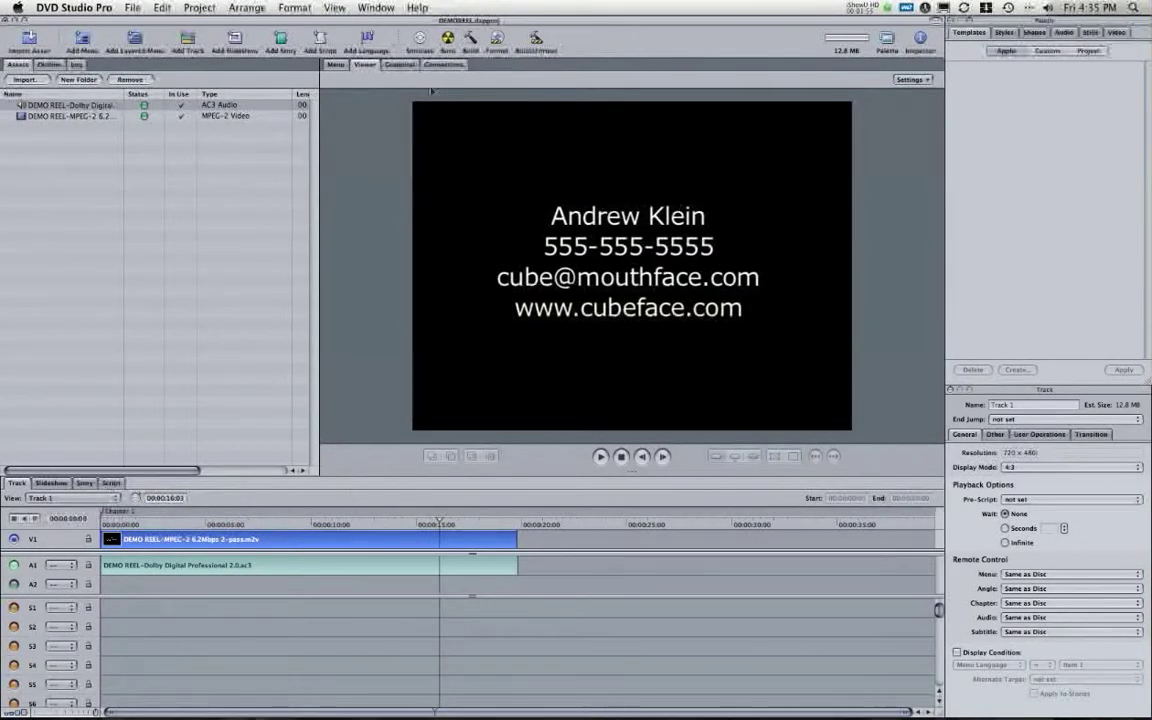
{"action": "left_click", "coordinate": [443, 64]}
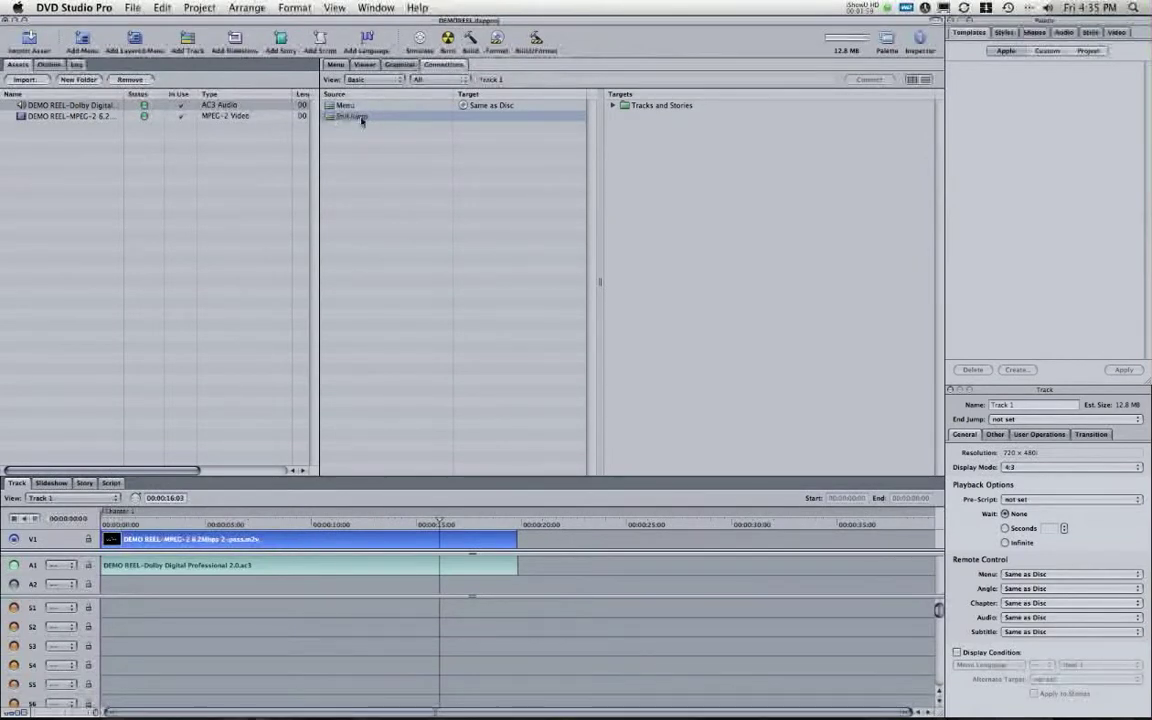
Set Track 1's End Jump to Tracks and Stories > Track 1 > Chapter 1, then scrub back through the cube footage.
{"action": "left_click", "coordinate": [474, 117]}
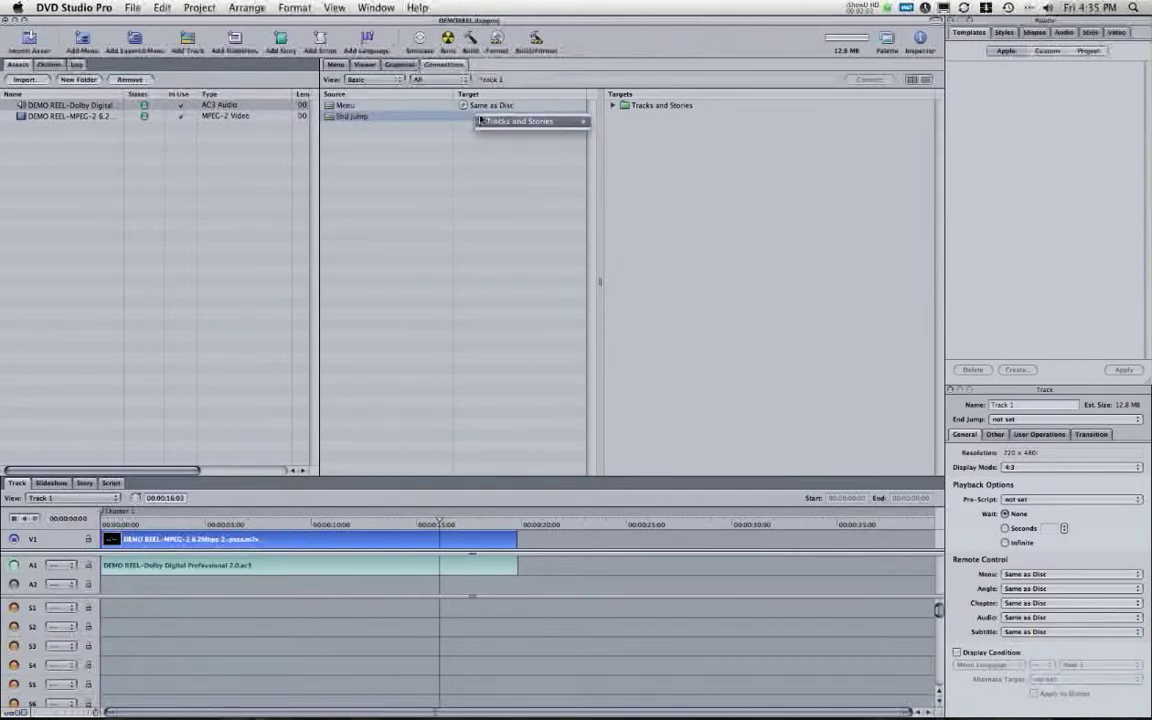
{"action": "mouse_move", "coordinate": [560, 121]}
{"action": "mouse_move", "coordinate": [646, 123]}
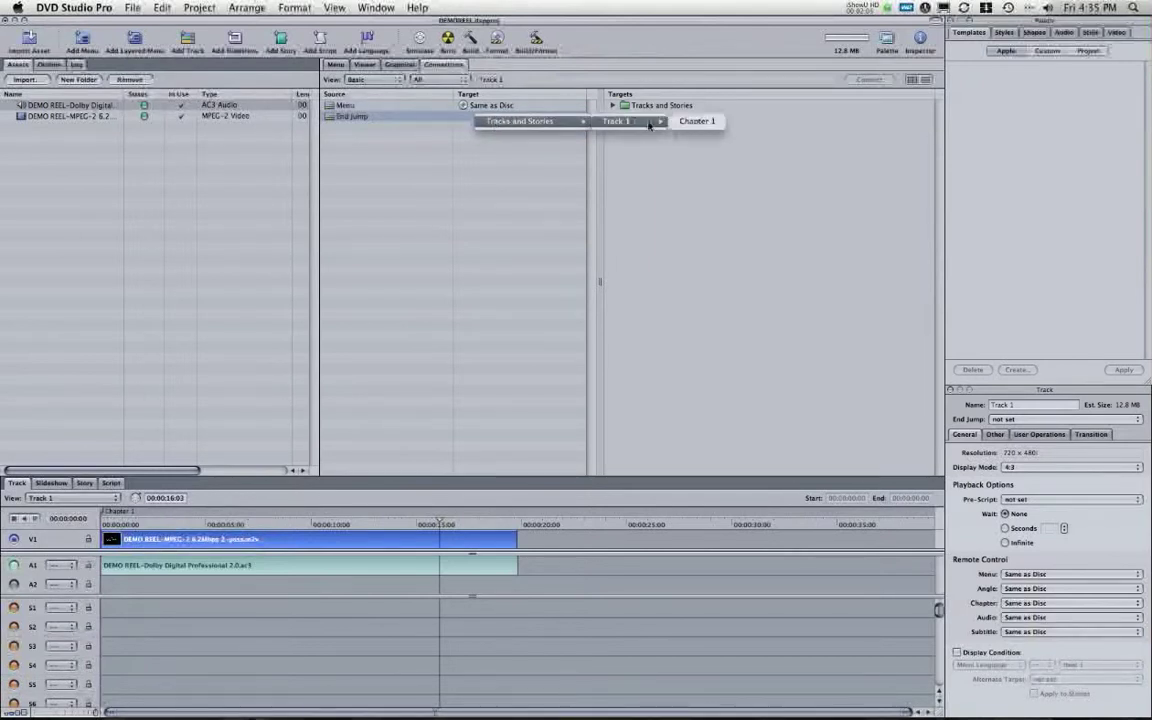
{"action": "left_click", "coordinate": [695, 122]}
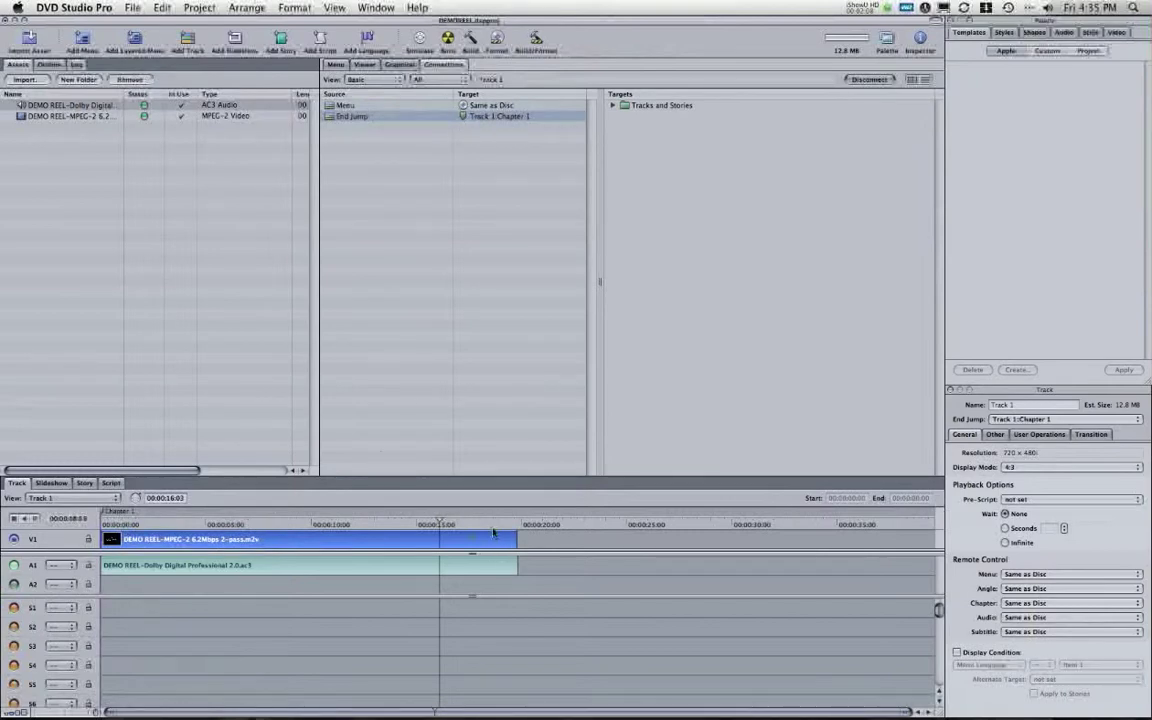
{"action": "left_click_drag", "start_coordinate": [447, 482], "coordinate": [293, 512]}
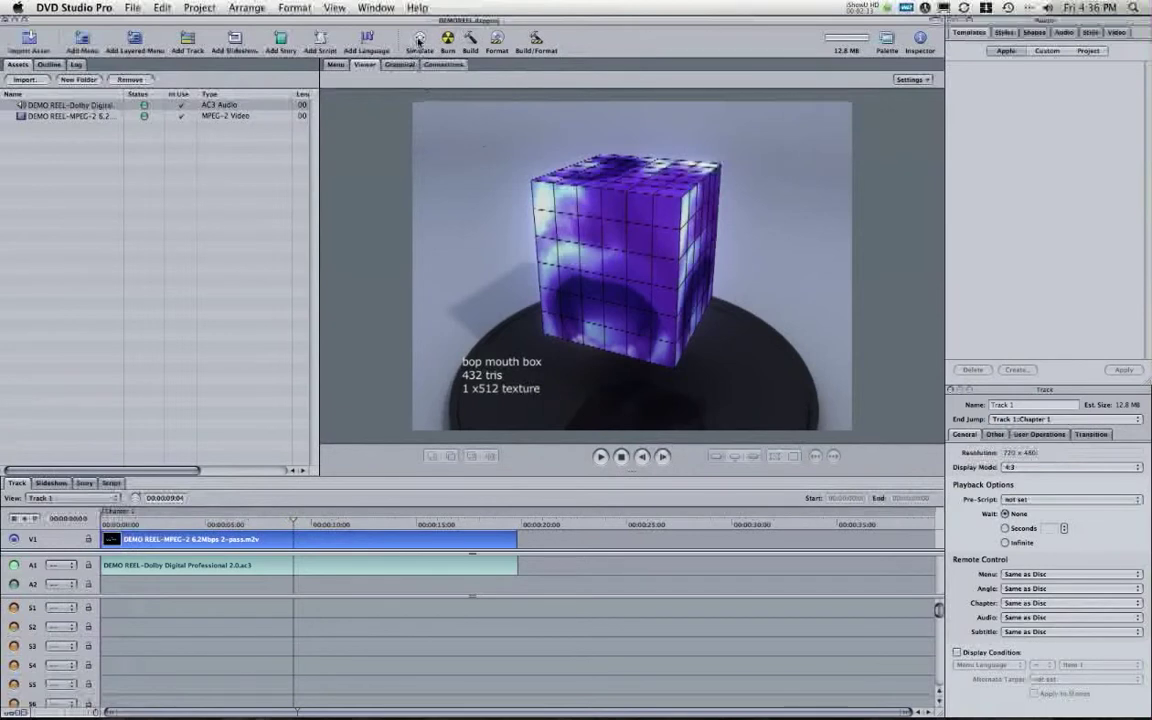
{"action": "left_click", "coordinate": [419, 40]}
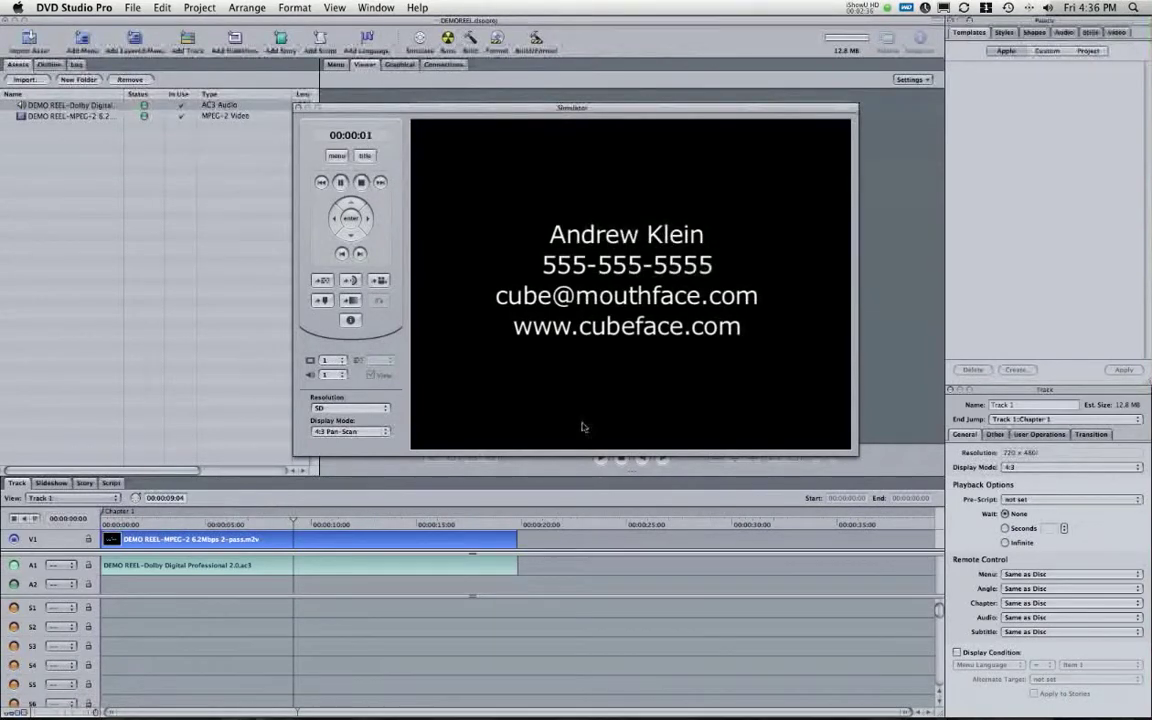
{"action": "left_click", "coordinate": [298, 107]}
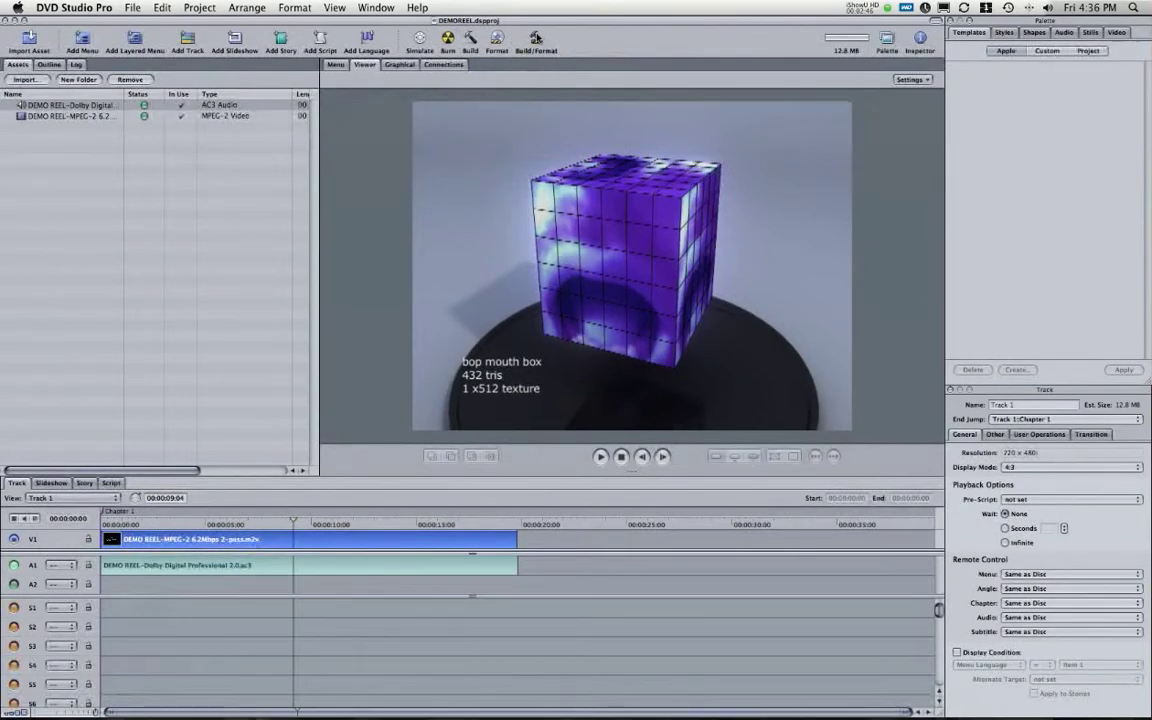
{"action": "left_click", "coordinate": [536, 38]}
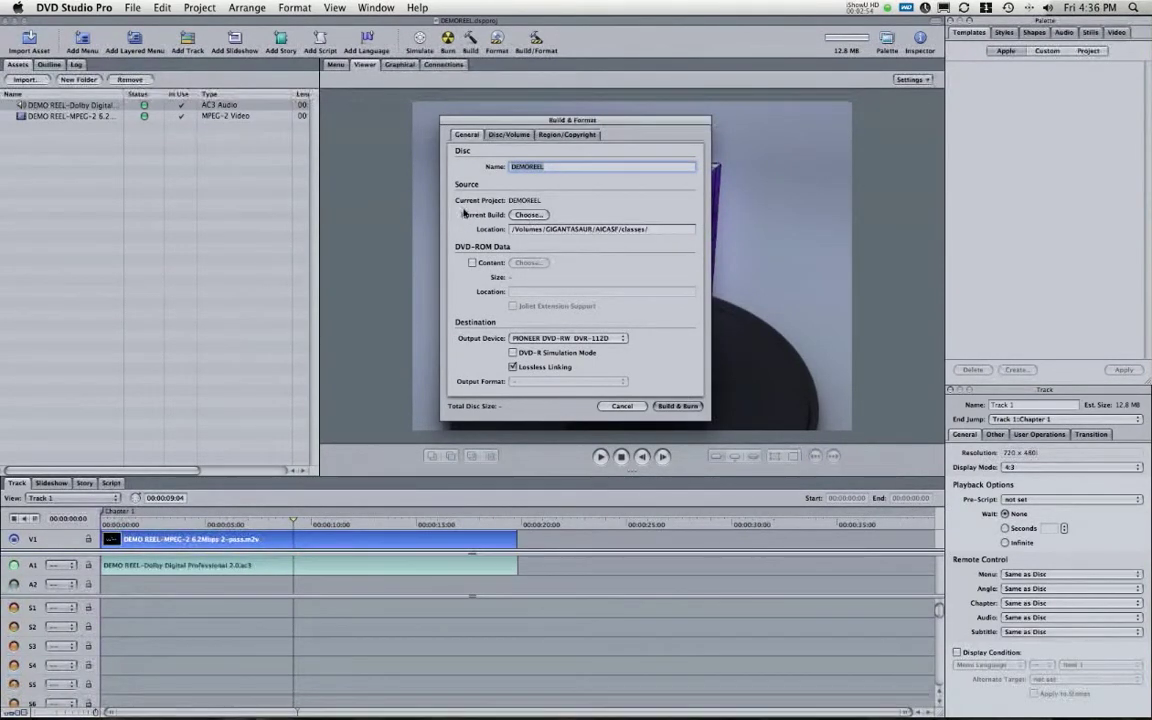
Look over the existing VIDEO_TS build folder without changing it, then Build & Burn the DEMOREEL project.
{"action": "left_click", "coordinate": [527, 214]}
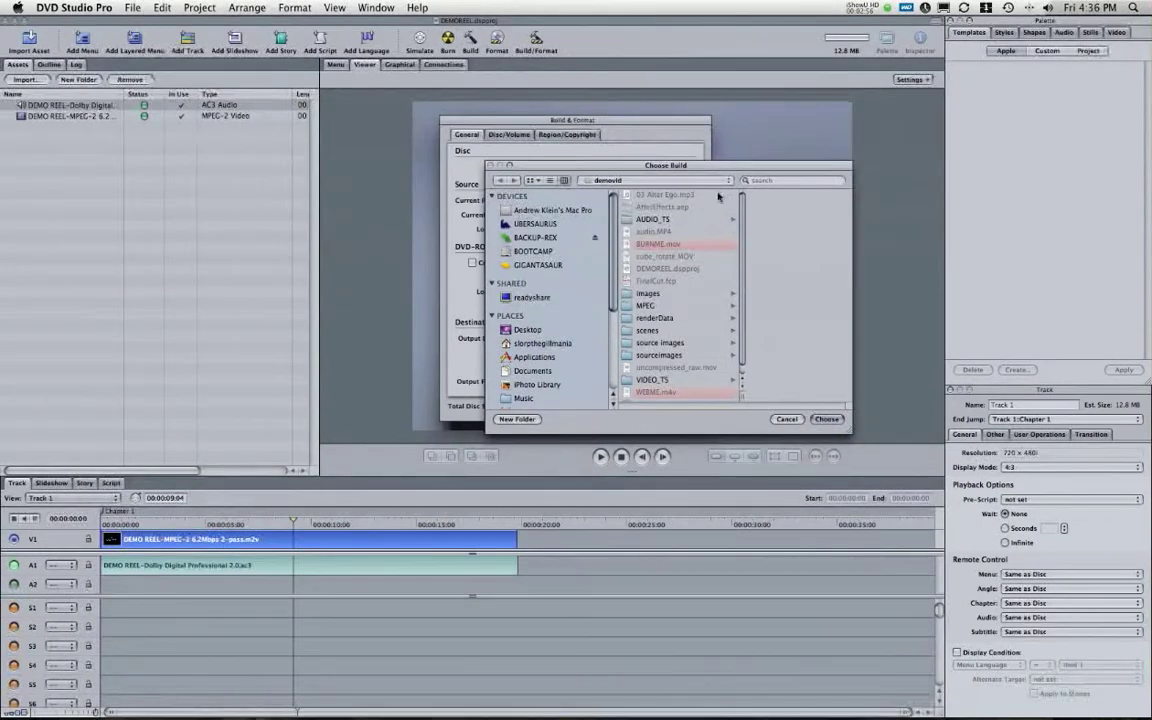
{"action": "left_click", "coordinate": [648, 221]}
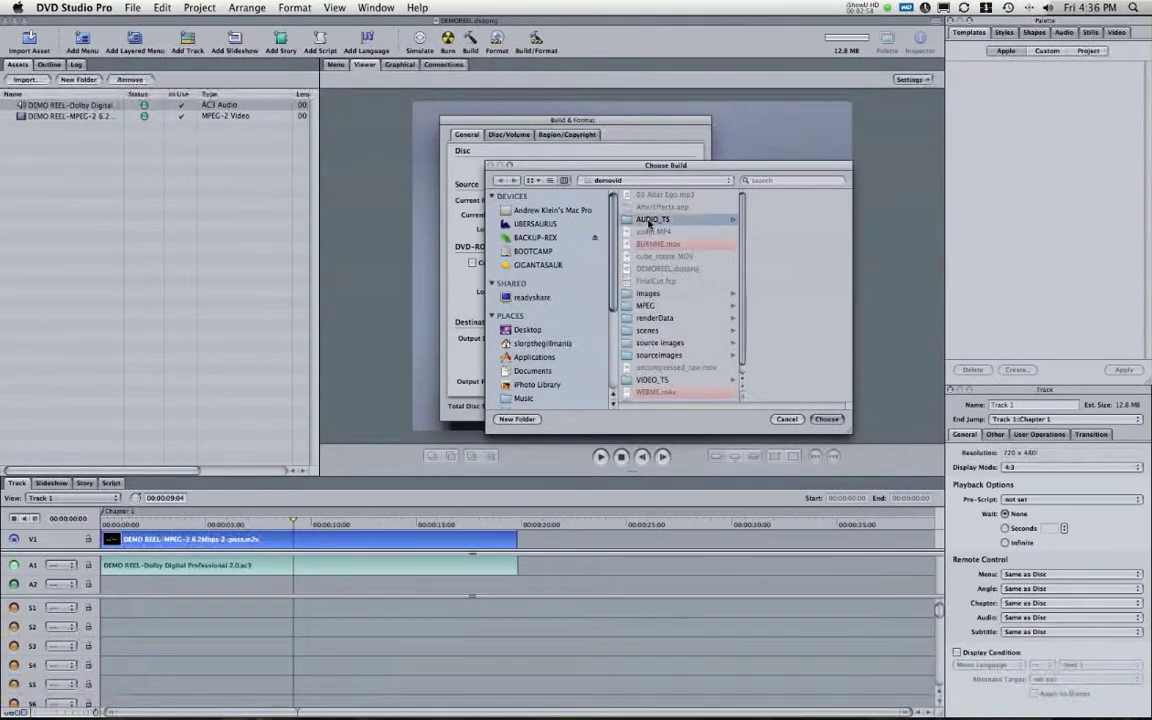
{"action": "left_click", "coordinate": [652, 380]}
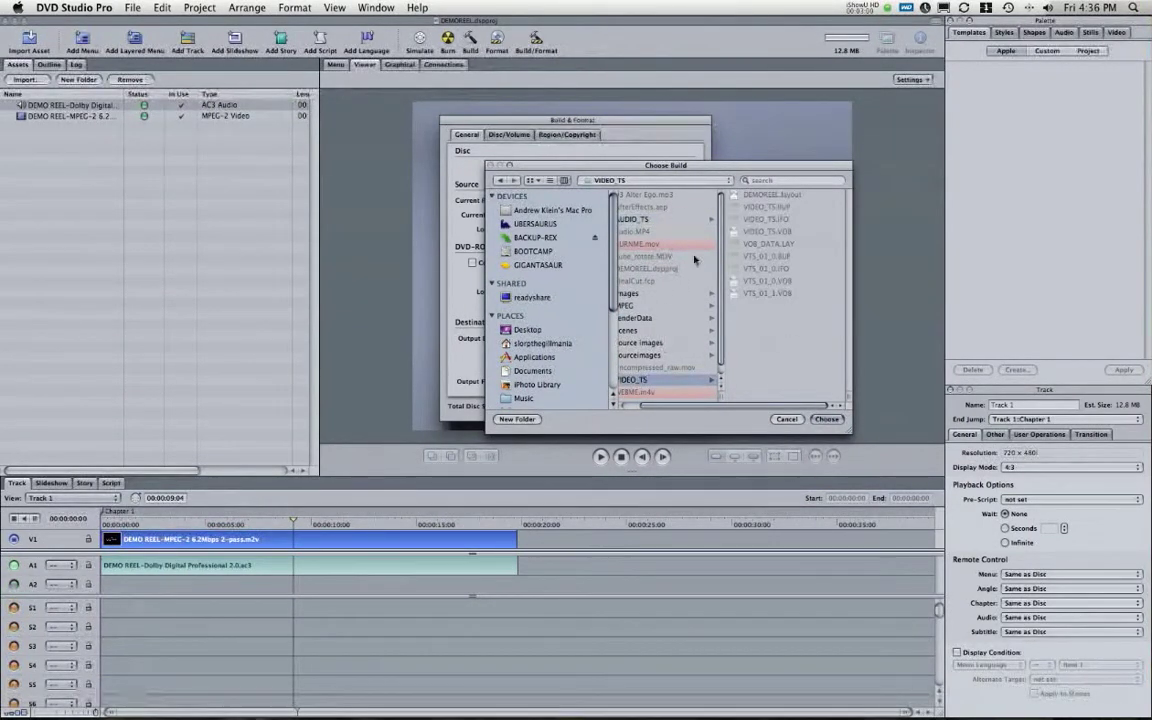
{"action": "key", "text": "Return"}
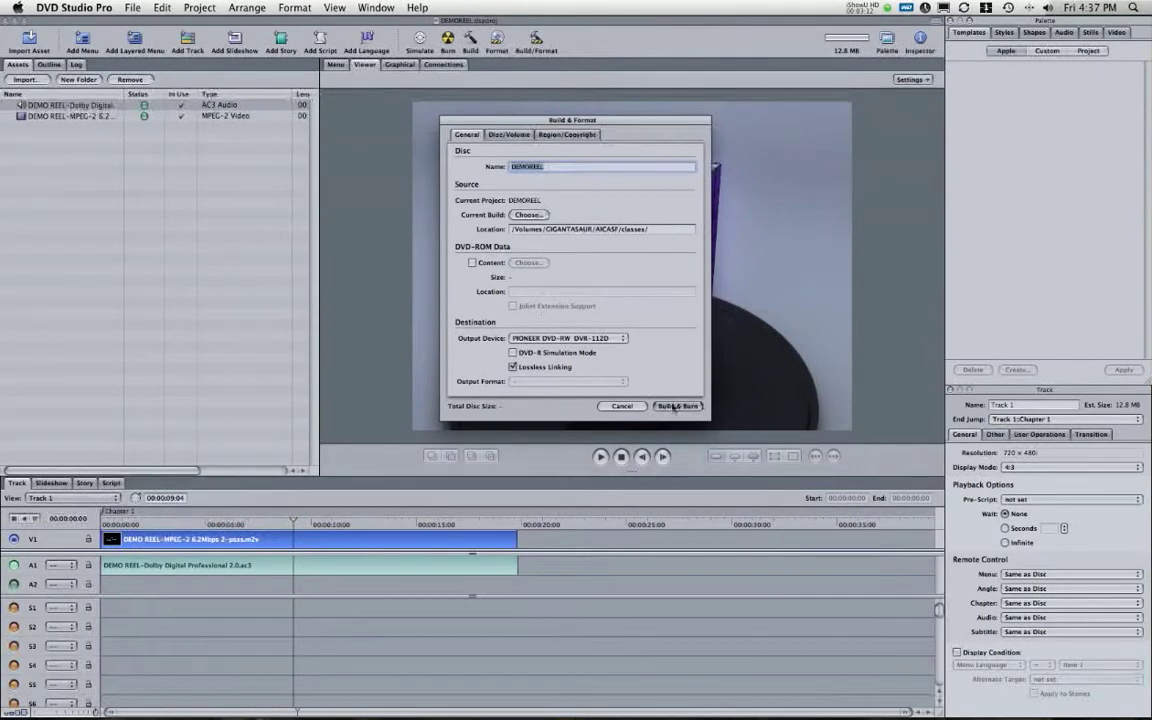
{"action": "left_click", "coordinate": [622, 406]}
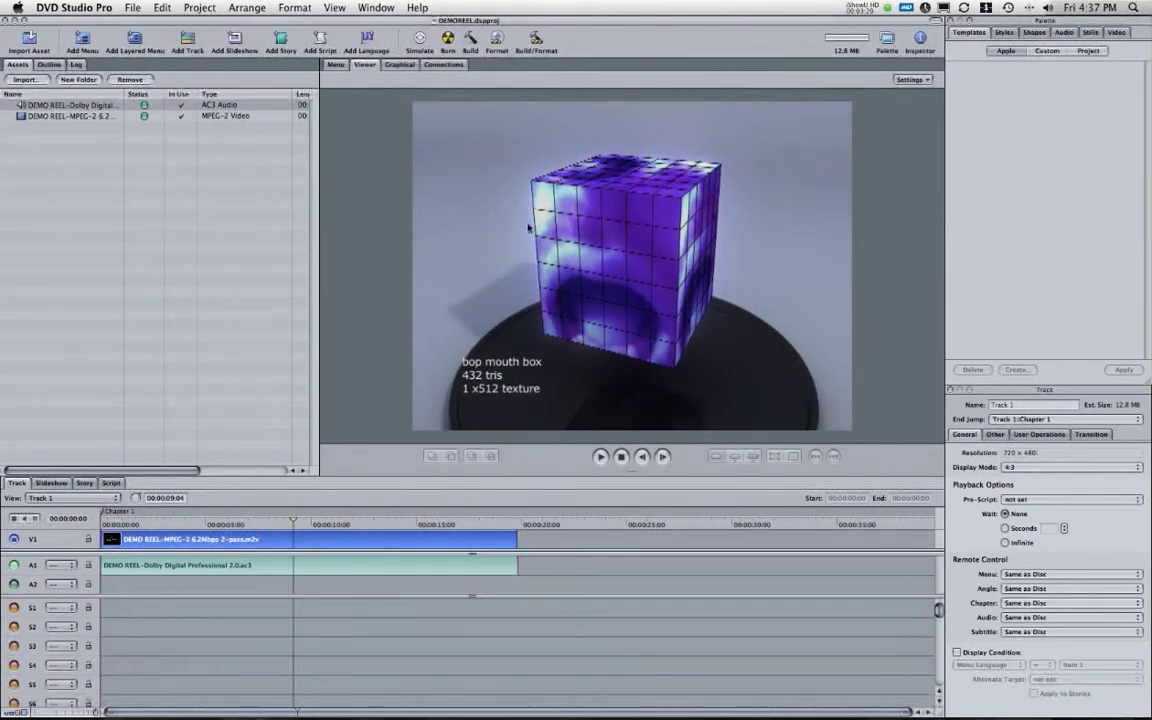
{"action": "left_click", "coordinate": [74, 7]}
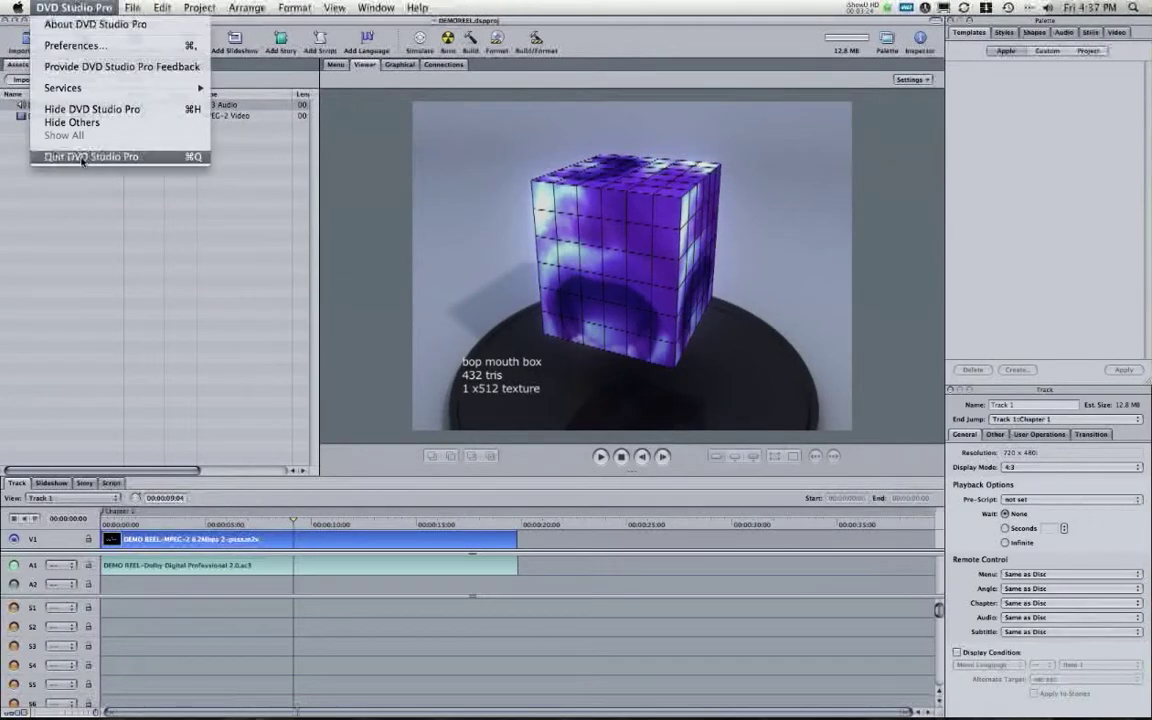
Quit DVD Studio Pro from its application menu.
{"action": "left_click", "coordinate": [78, 146]}
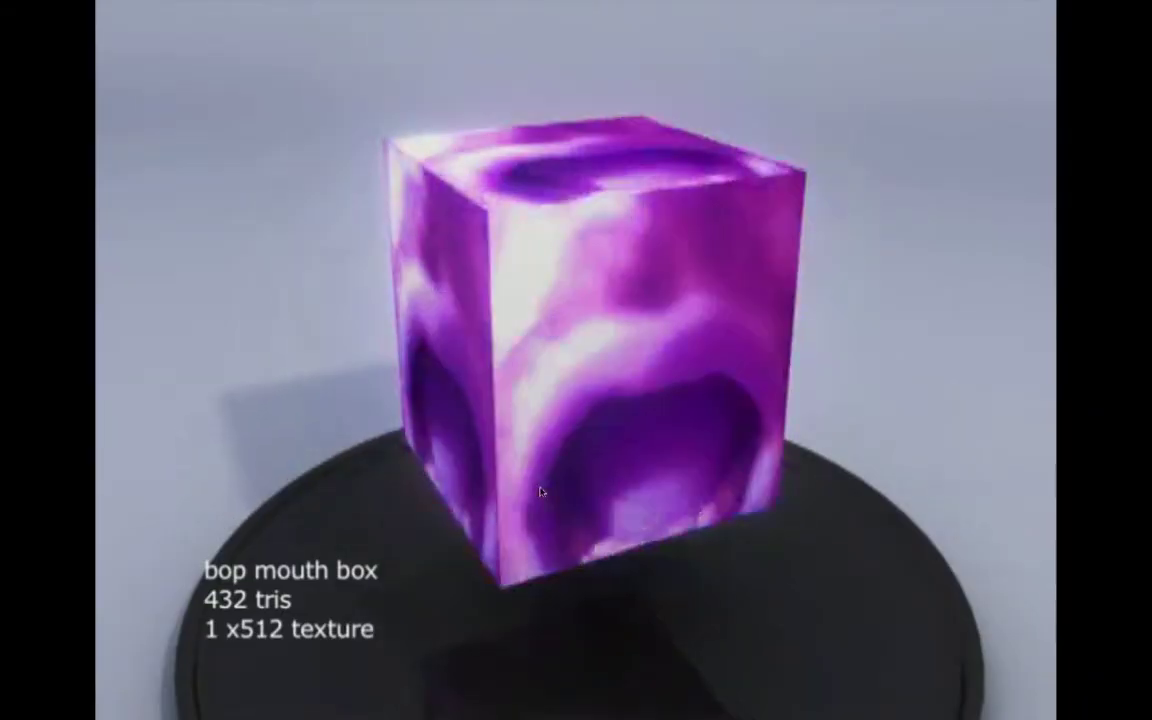
Move the DEMOREEL player window clear of the desktop icons, enlarge it, then quit DVD Player after playback.
{"action": "mouse_move", "coordinate": [527, 688]}
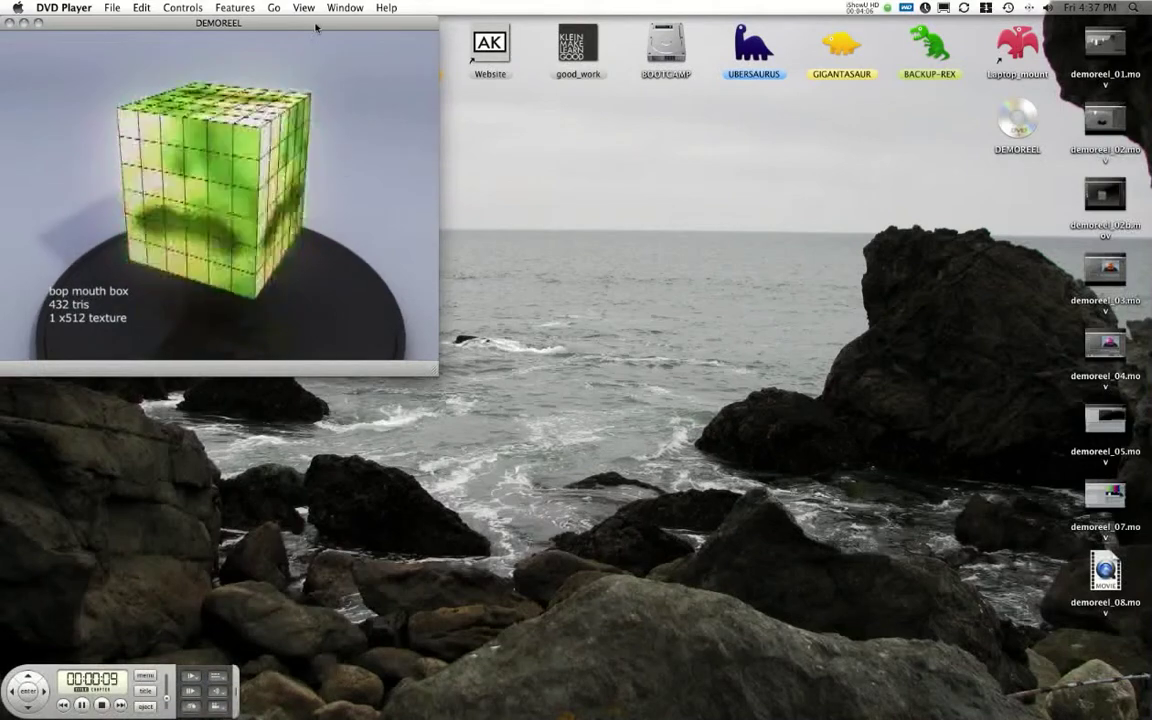
{"action": "left_click_drag", "start_coordinate": [316, 27], "coordinate": [463, 110]}
{"action": "left_click_drag", "start_coordinate": [597, 466], "coordinate": [753, 577]}
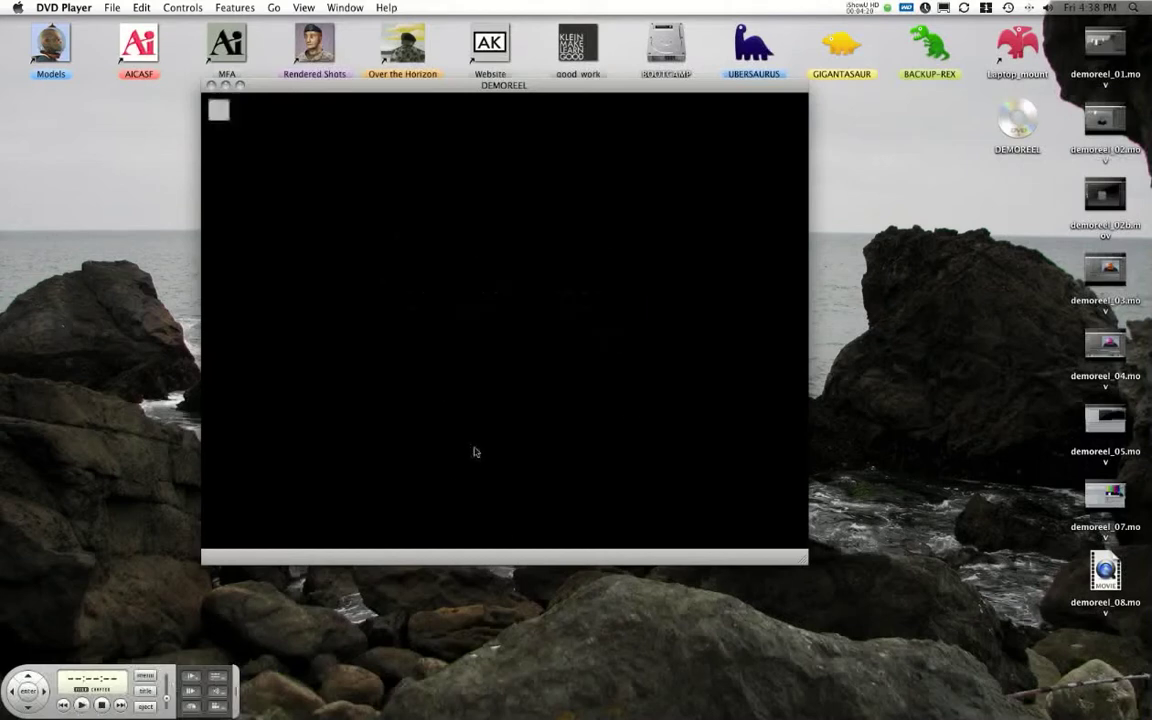
{"action": "key", "text": "super+q"}
Leave the Finder desktop showing with the DEMOREEL disc still mounted.
{"action": "mouse_move", "coordinate": [568, 712]}
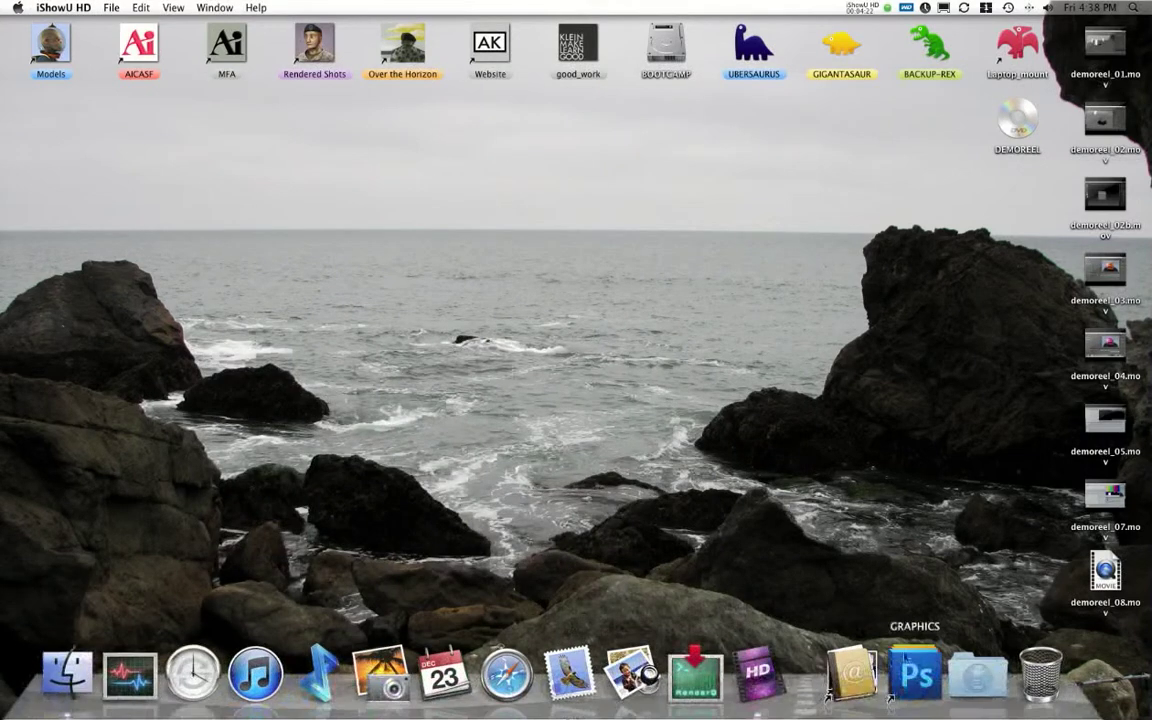